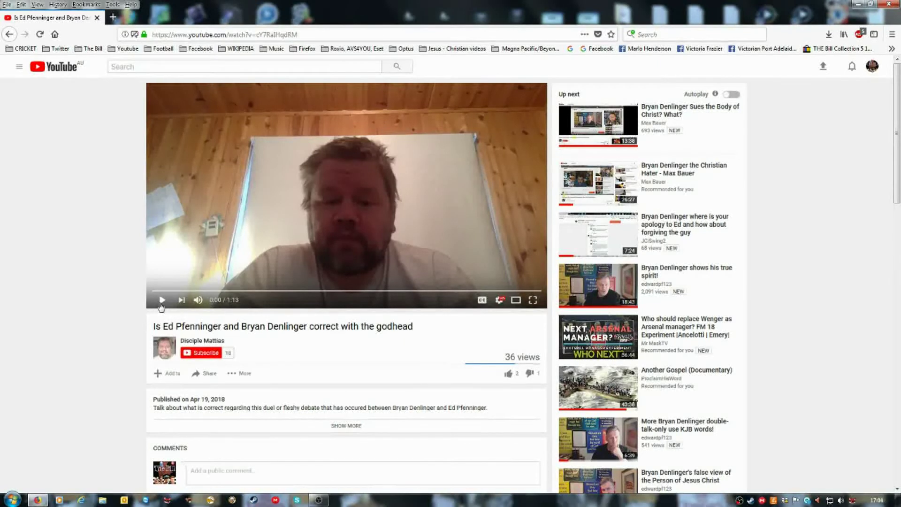
# Step: Start the godhead video and pause it at 0:08
pyautogui.click(162, 302)
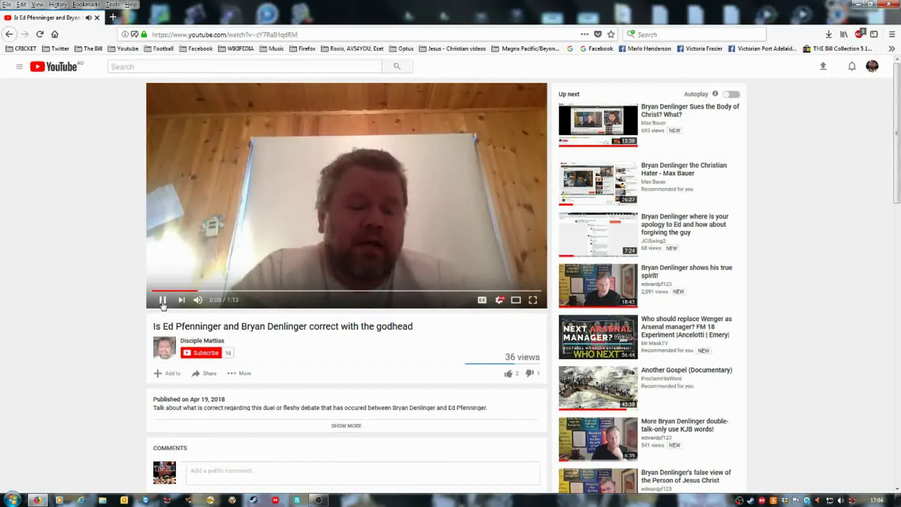
pyautogui.click(162, 301)
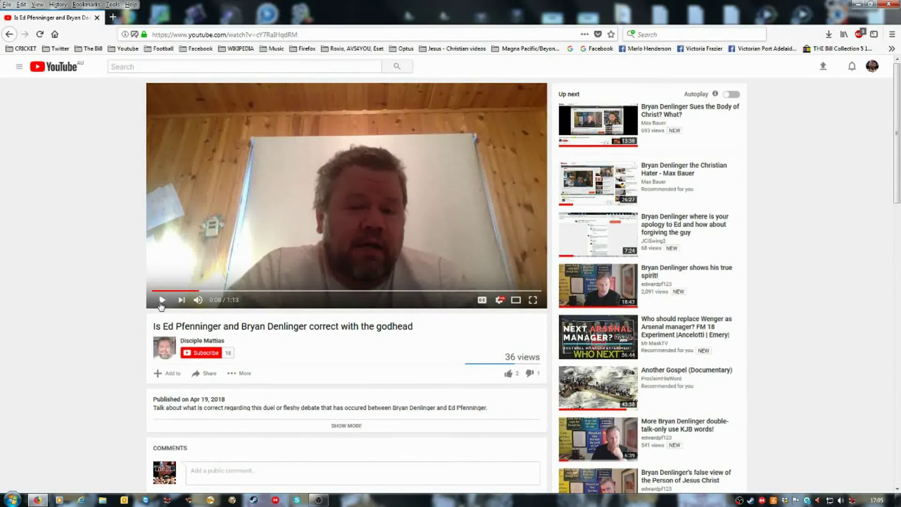
# Step: Play the video in short bursts, pausing at 0:18 and 0:24, then resume from 0:24
pyautogui.click(161, 301)
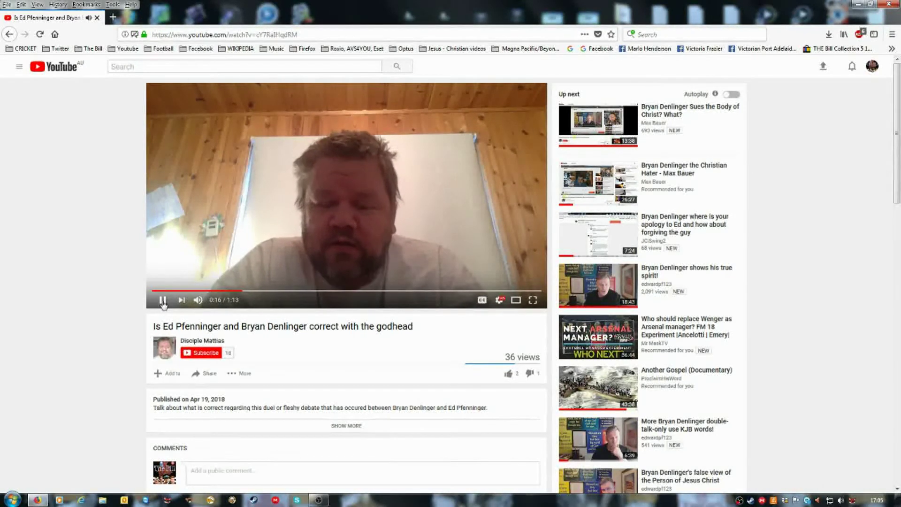
pyautogui.click(162, 301)
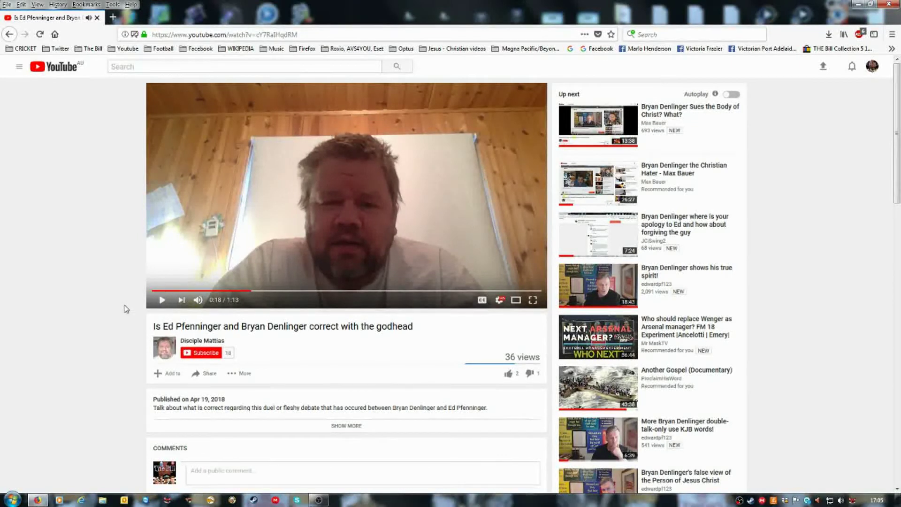
pyautogui.click(161, 305)
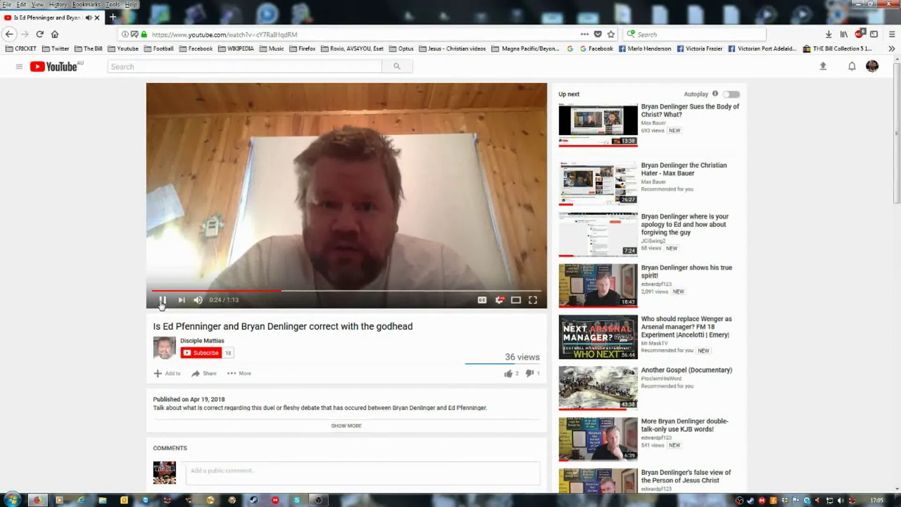
pyautogui.click(162, 299)
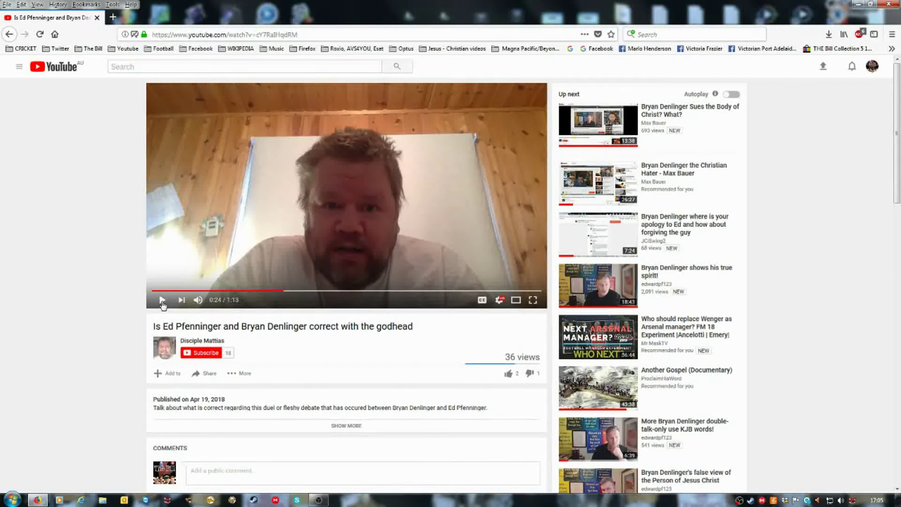
pyautogui.click(163, 301)
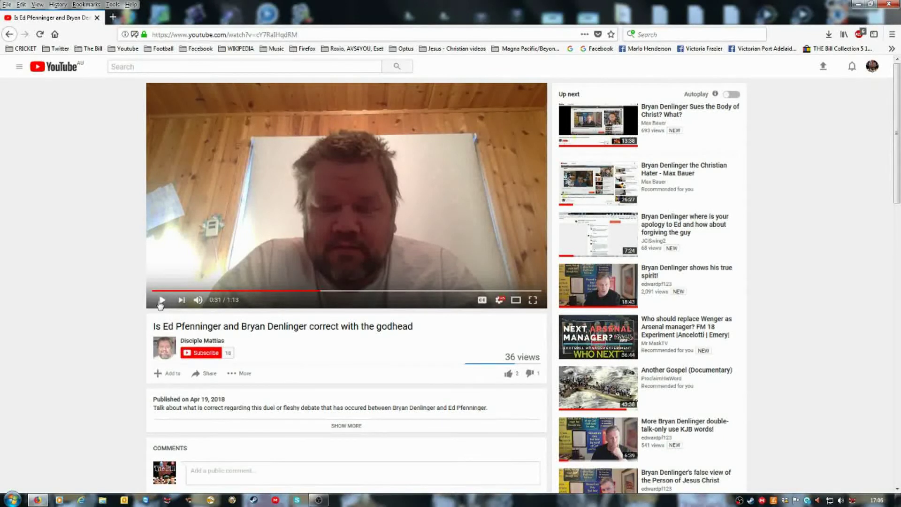
# Step: Resume the godhead video from 0:31
pyautogui.click(161, 301)
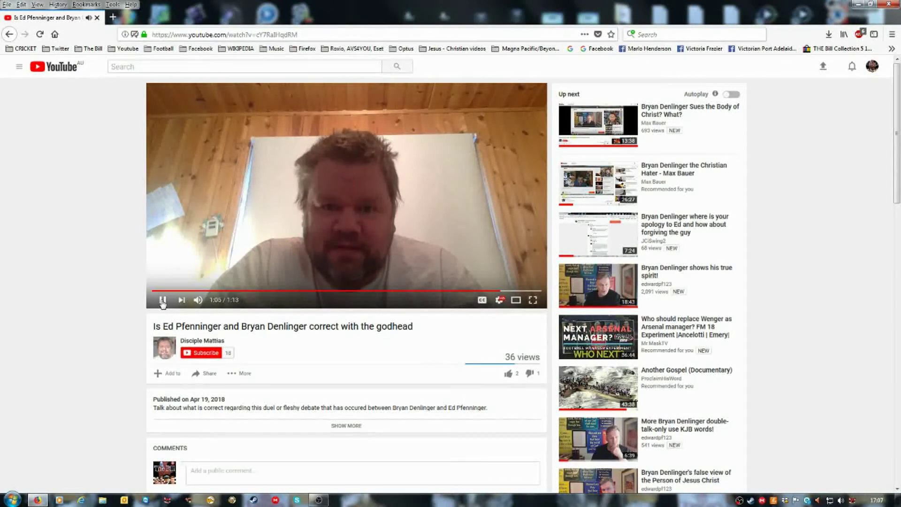
# Step: Pause the video at 1:06, then resume it for its final seconds to 1:13
pyautogui.click(163, 301)
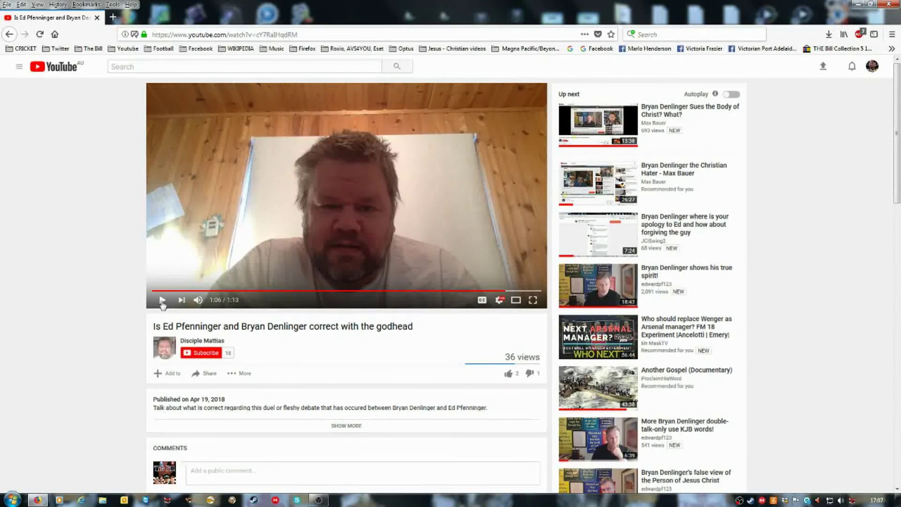
pyautogui.click(161, 300)
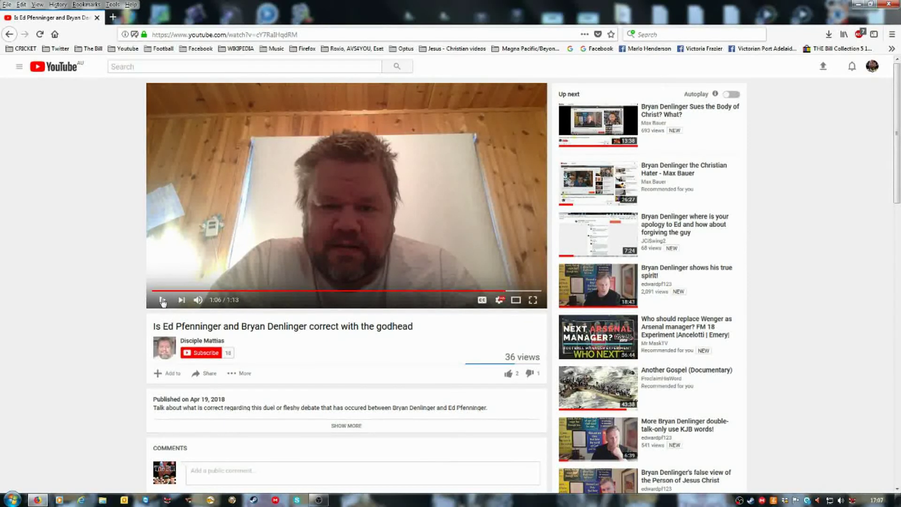